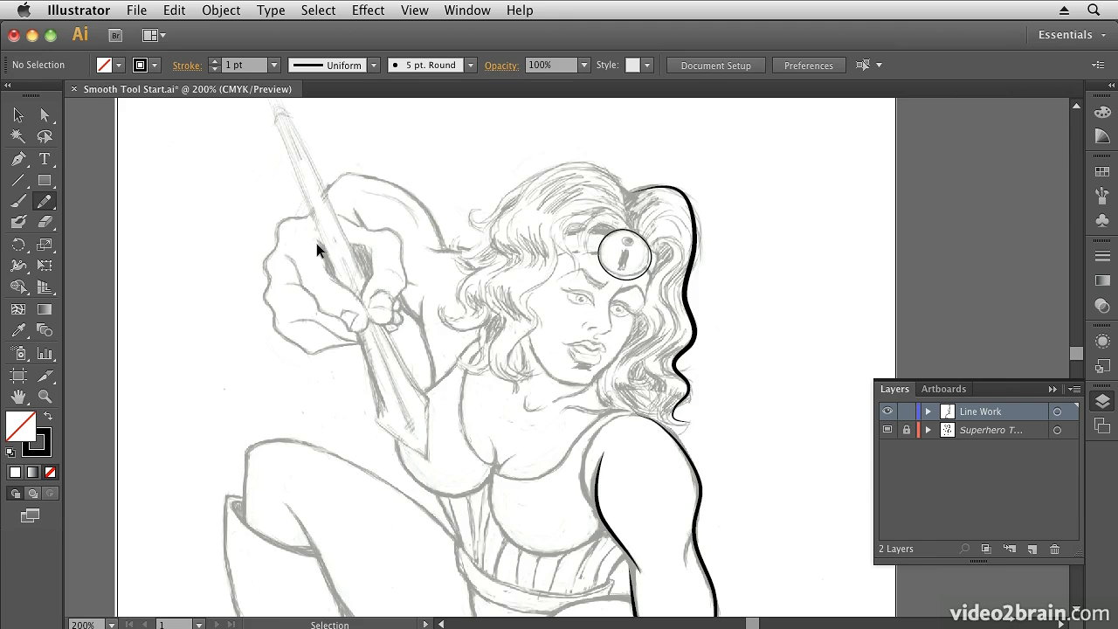
- Trace the outer contour of the hand with the Pencil tool, from the pencil shaft around the knuckles to the wrist
key("super+equal")
key("super+equal")
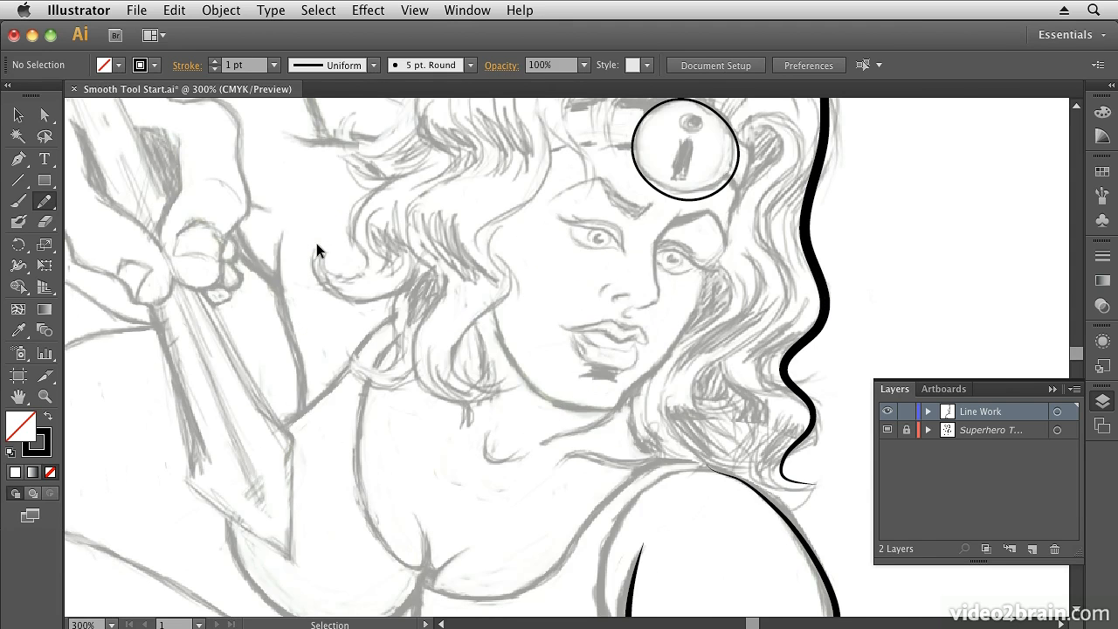
key("super+minus")
key("super+equal")
key("space")
left_click_drag(131, 171, 456, 341)
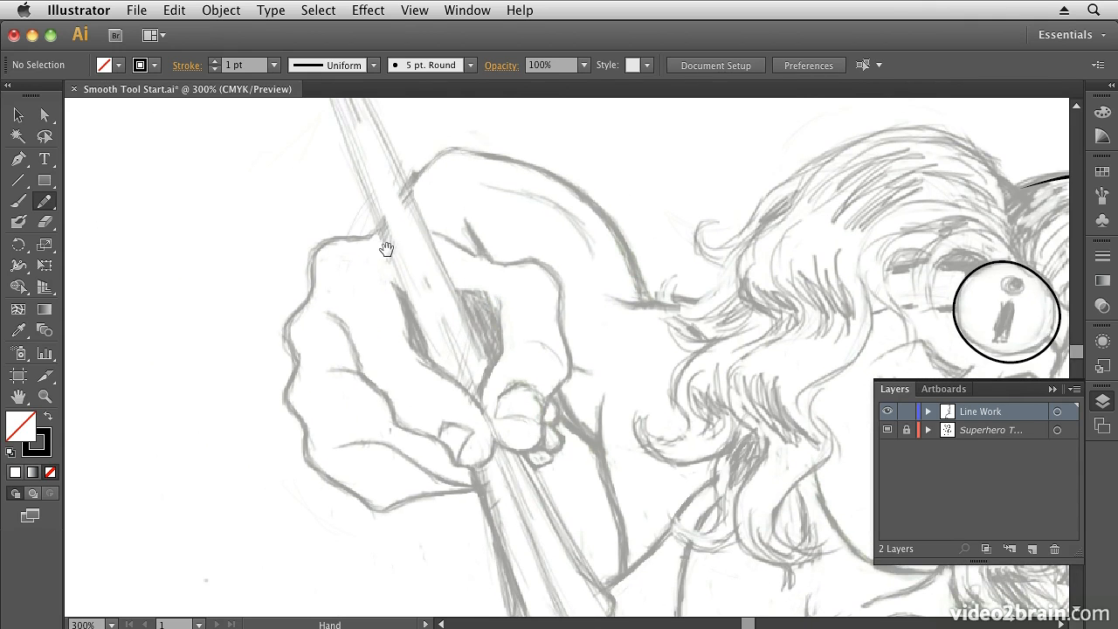
left_click_drag(386, 253, 422, 259)
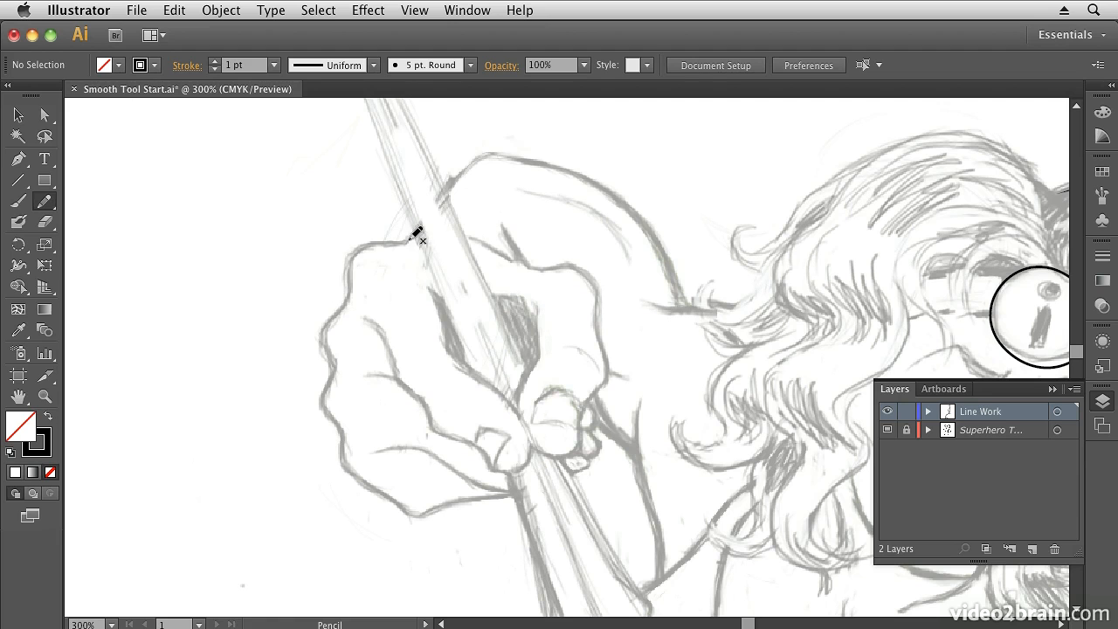
mouse_move(412, 236)
left_mouse_down()
mouse_move(349, 257)
mouse_move(352, 308)
mouse_move(335, 326)
mouse_move(325, 397)
mouse_move(385, 495)
mouse_move(440, 507)
mouse_move(479, 495)
left_mouse_up()
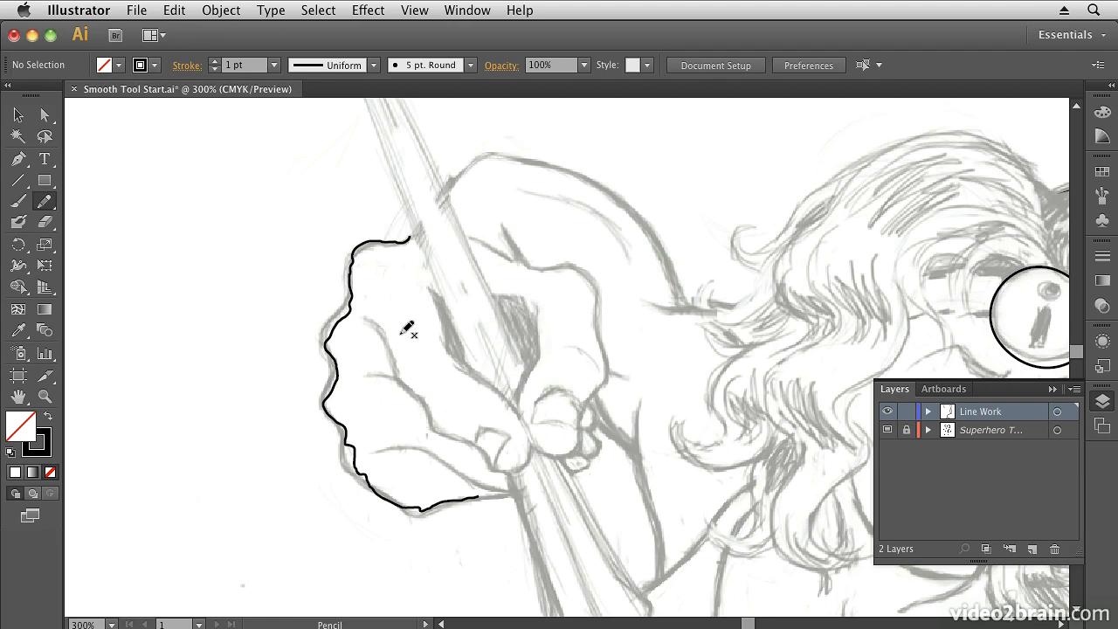
- Review the Pencil tool's options without changing them, and detach the pencil tool group as a floating palette on the blank canvas beside the hand
double_click(45, 202)
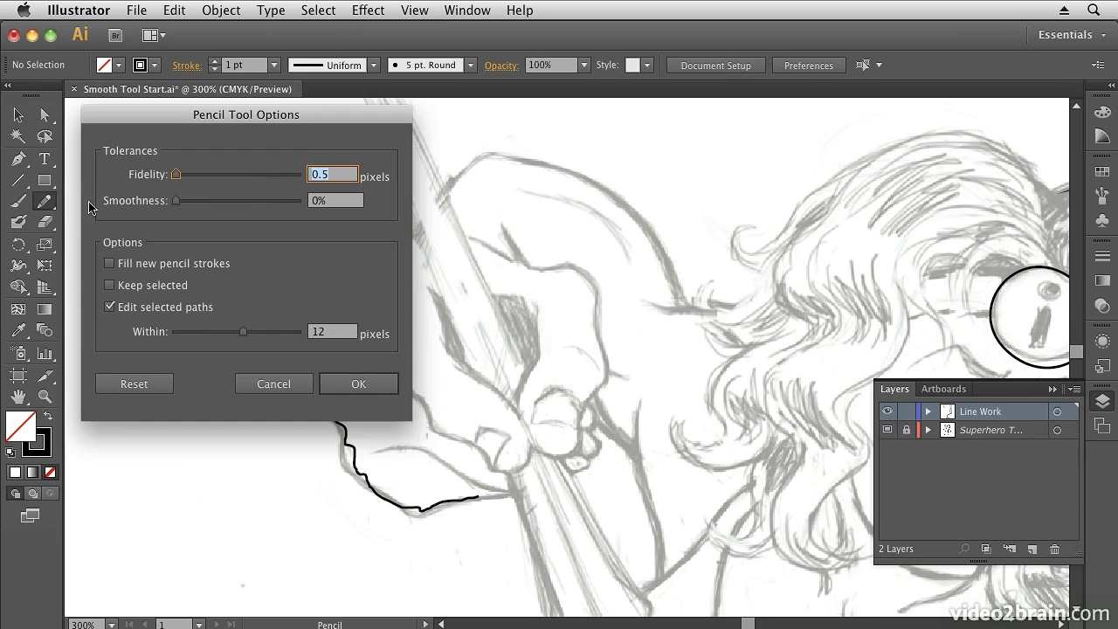
left_click(298, 389)
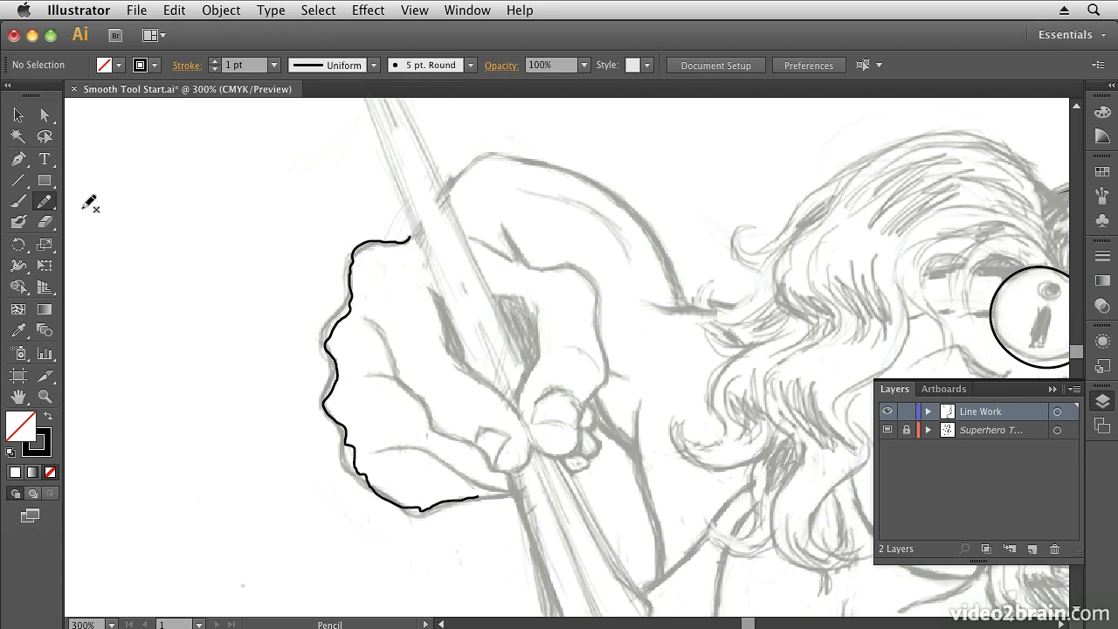
left_click(47, 207)
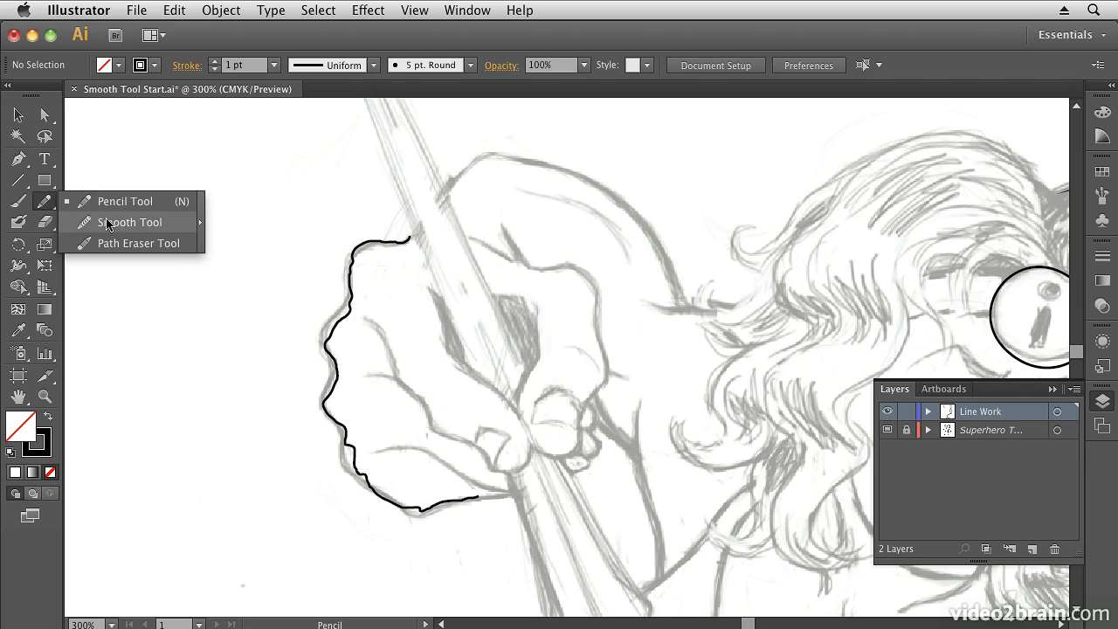
left_click(200, 228)
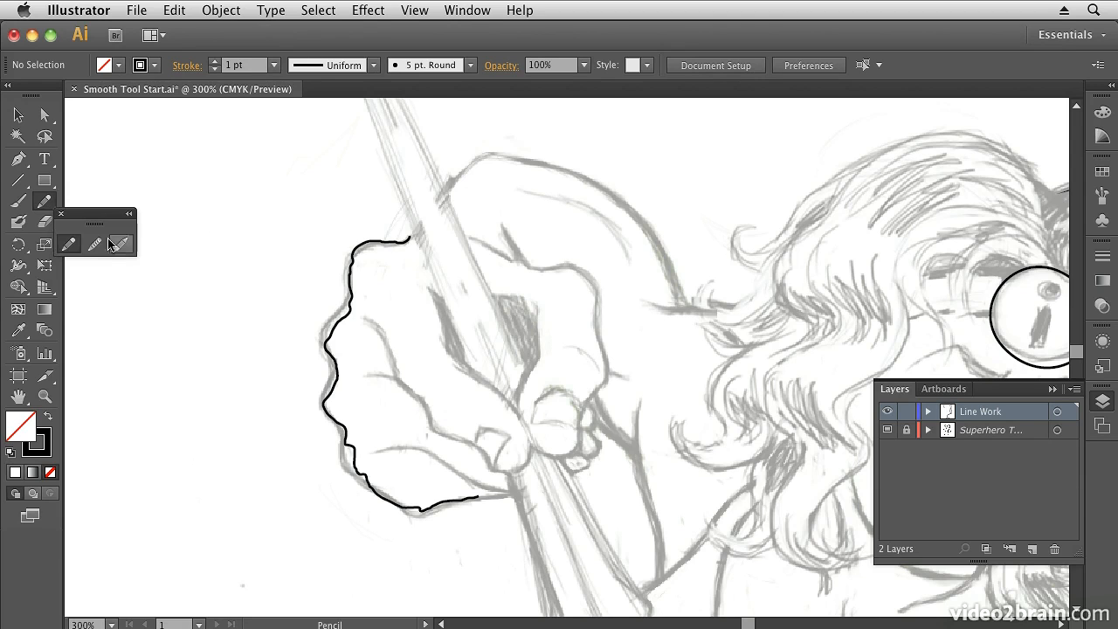
mouse_move(91, 220)
left_mouse_down()
mouse_move(163, 132)
mouse_move(193, 147)
left_mouse_up()
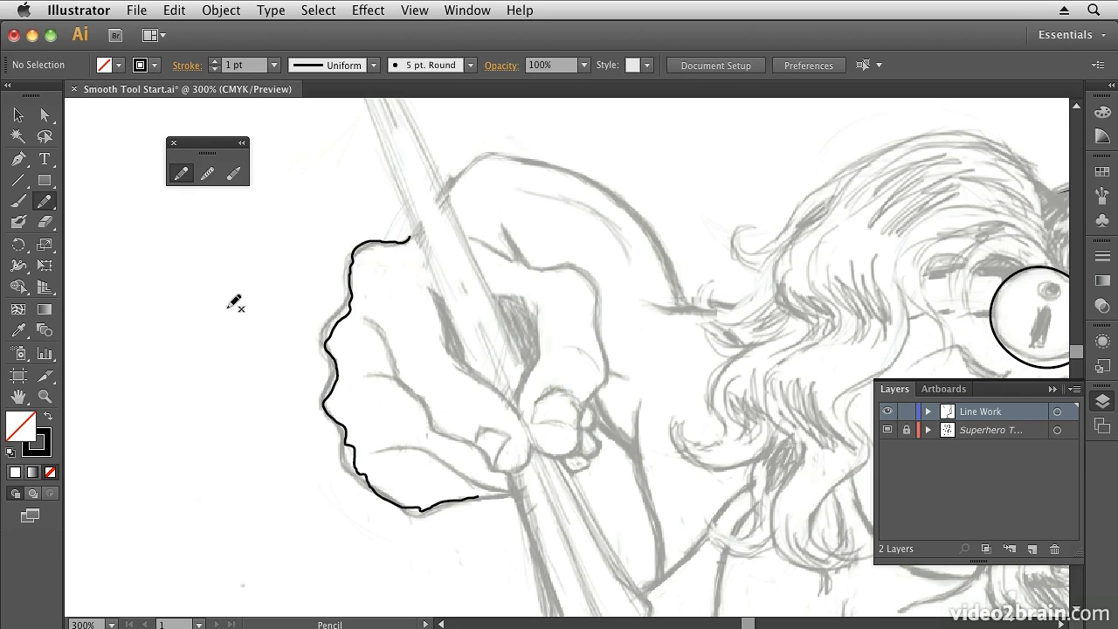
- Select the traced hand outline and smooth it along its whole length with the Smooth tool
left_click(207, 173)
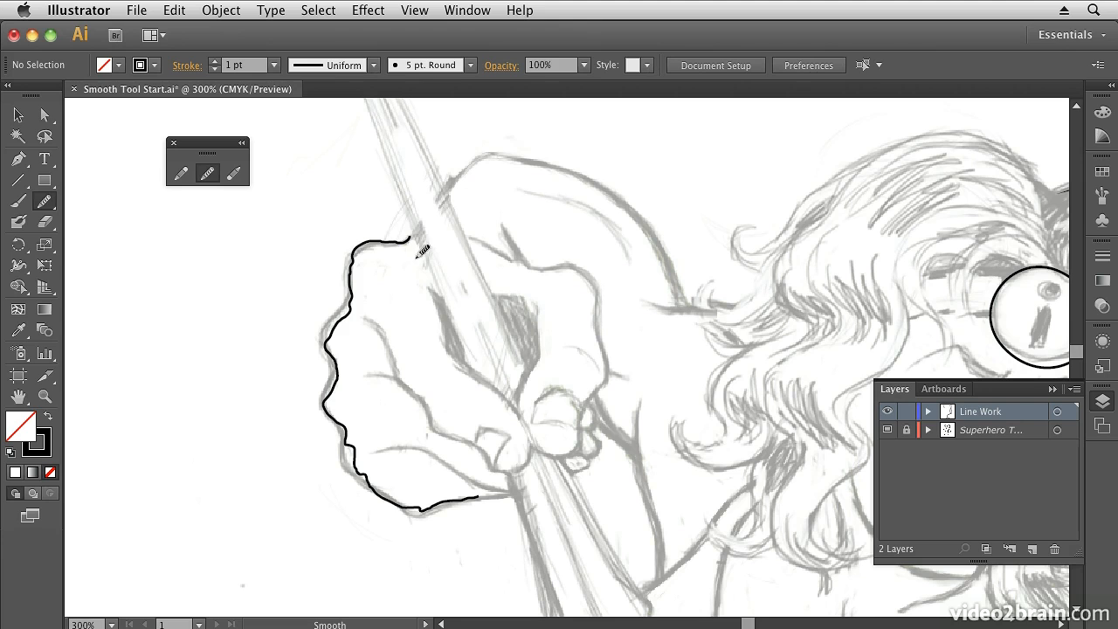
left_click(407, 240, "super")
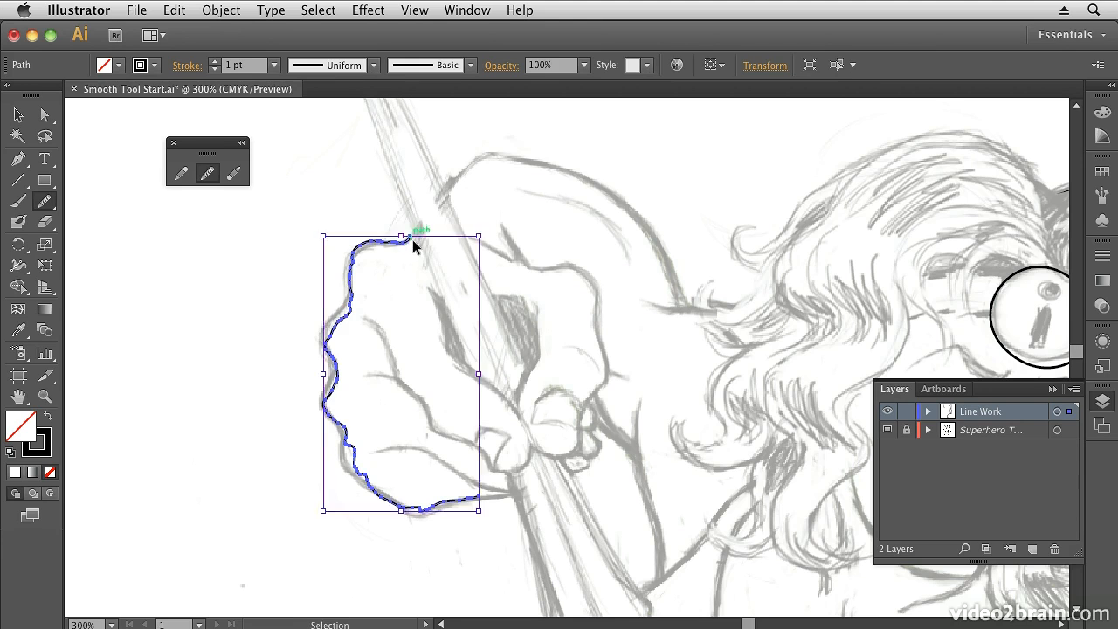
mouse_move(419, 232)
left_mouse_down()
mouse_move(379, 232)
mouse_move(359, 260)
mouse_move(332, 331)
mouse_move(328, 407)
mouse_move(366, 468)
mouse_move(434, 506)
mouse_move(421, 505)
mouse_move(526, 502)
mouse_move(557, 523)
left_mouse_up()
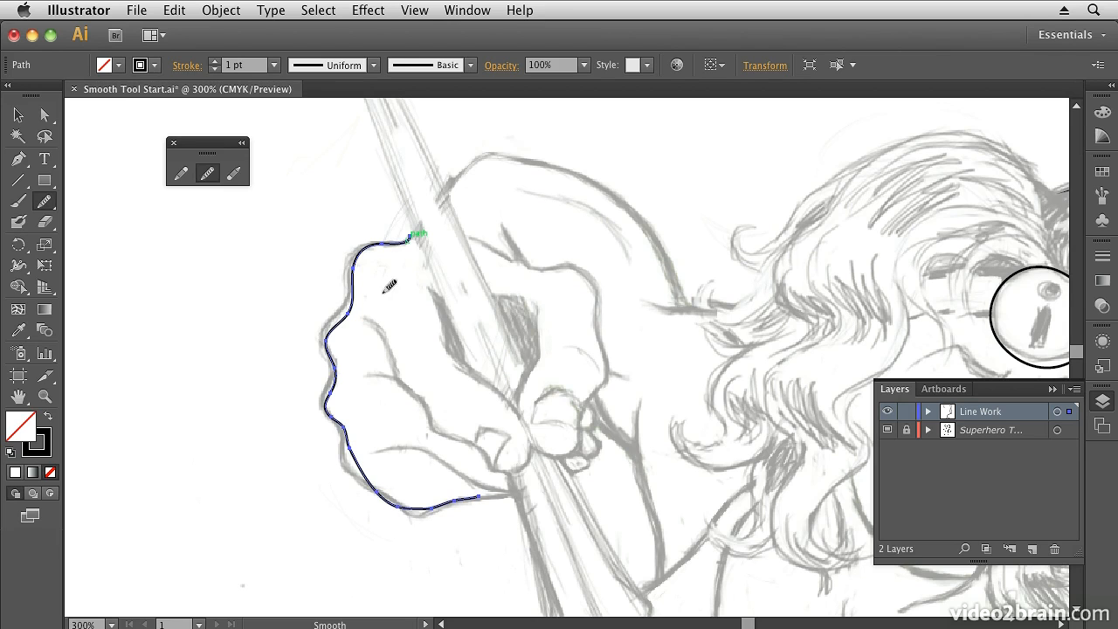
- Redraw the selected hand outline with the Pencil tool to follow the sketched knuckles and extend it to the underside of the pencil shaft
left_click(182, 174)
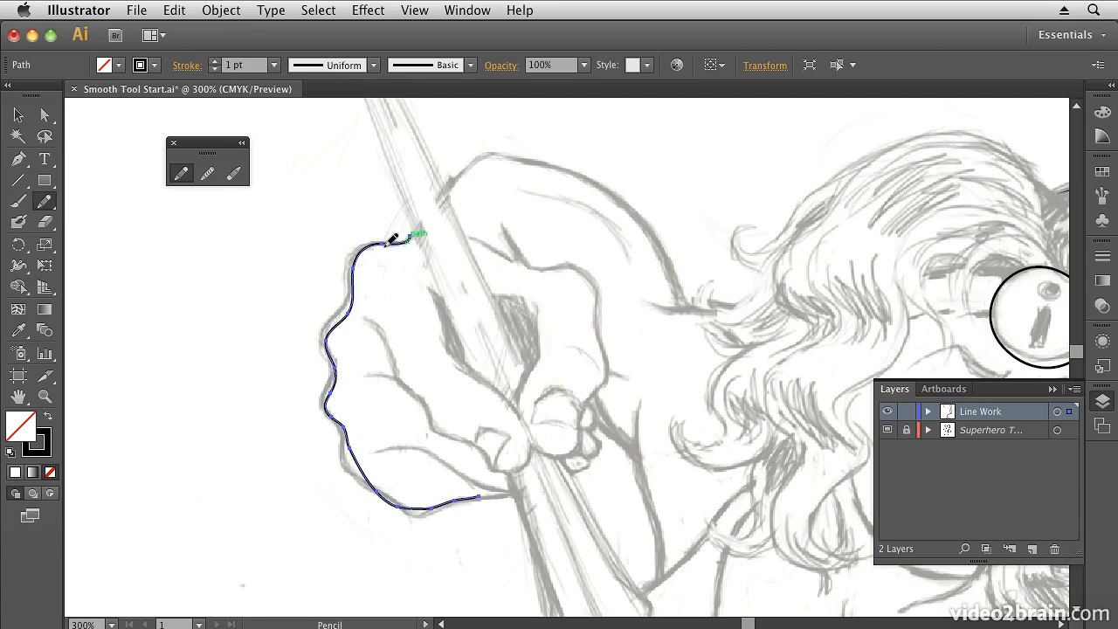
left_click_drag(353, 255, 349, 262)
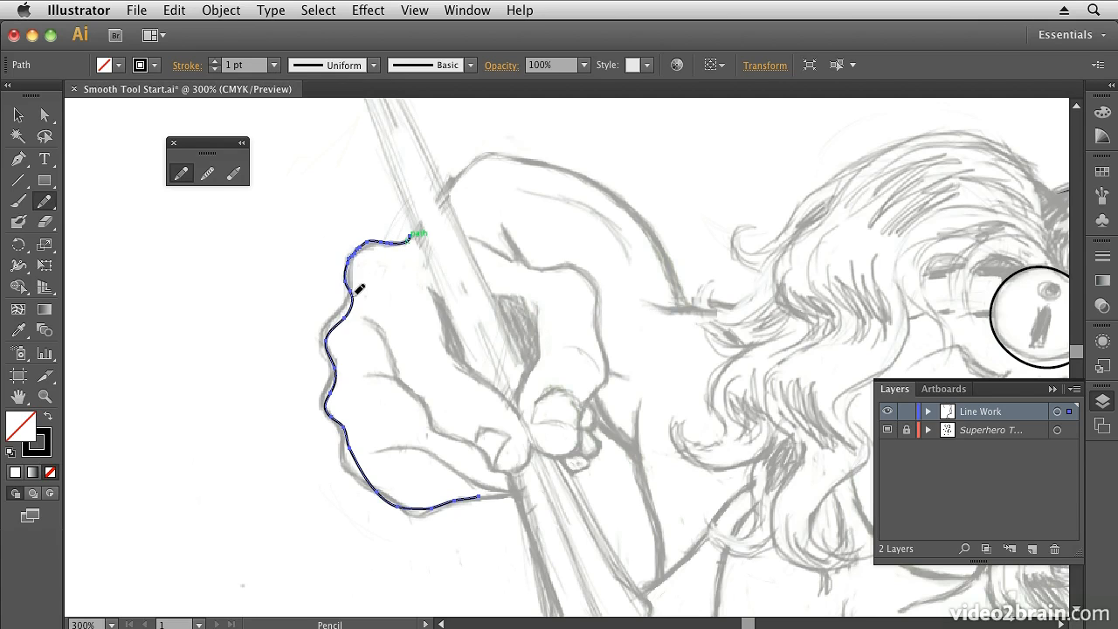
mouse_move(327, 332)
left_mouse_down()
mouse_move(322, 402)
mouse_move(348, 429)
mouse_move(345, 472)
mouse_move(363, 486)
mouse_move(411, 512)
mouse_move(519, 489)
left_mouse_up()
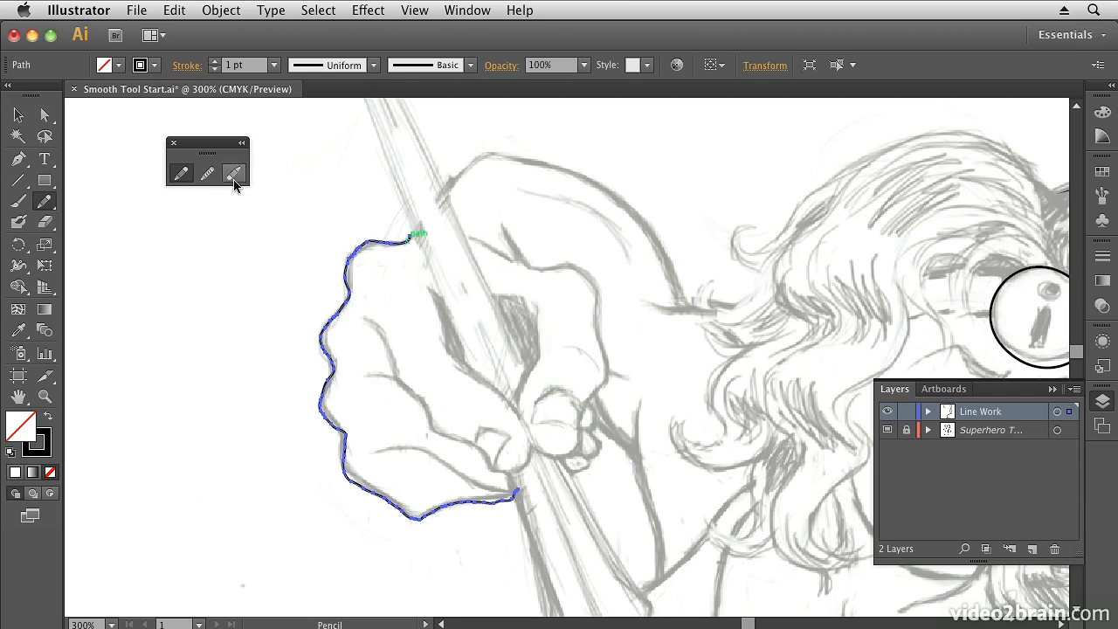
- Review the Smooth tool's tolerances without changing them, and smooth the redrawn hand outline
left_click(207, 174)
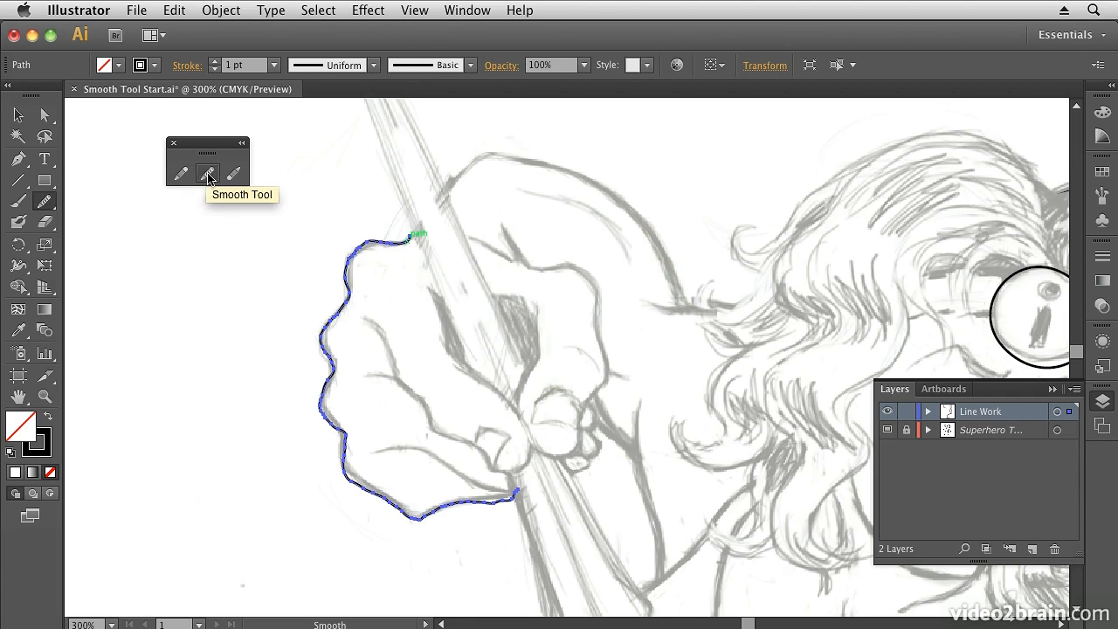
double_click(207, 174)
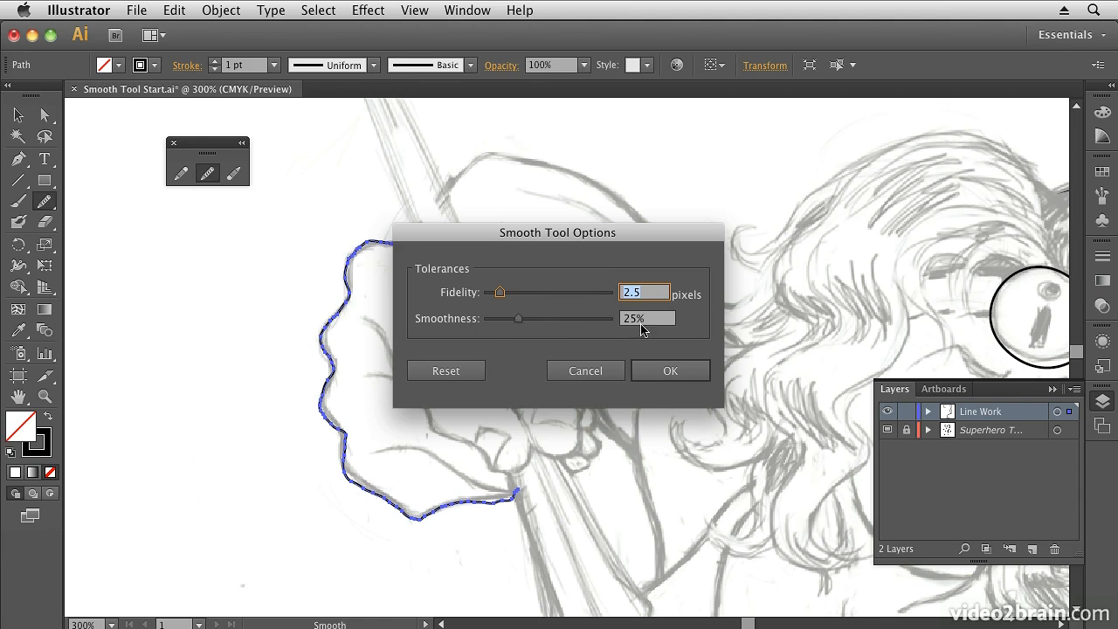
left_click(670, 373)
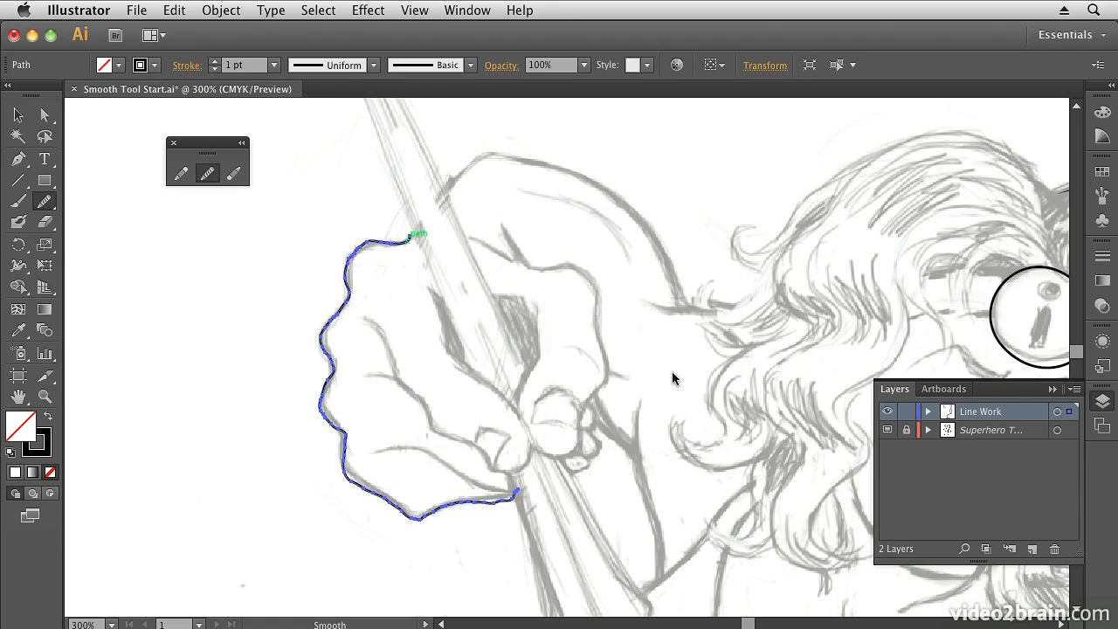
left_click_drag(491, 498, 482, 498)
- Redraw the lower end of the hand outline with the Pencil tool and trim its tip at the pencil shaft with the Path Eraser
key("n")
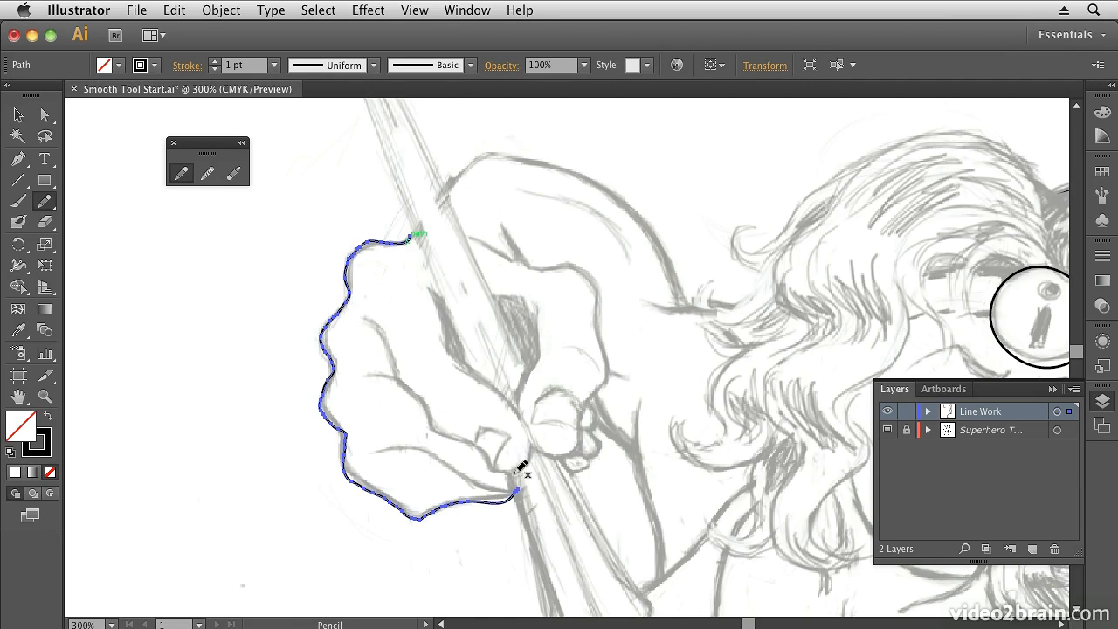
left_click_drag(476, 496, 522, 490)
left_click(234, 176)
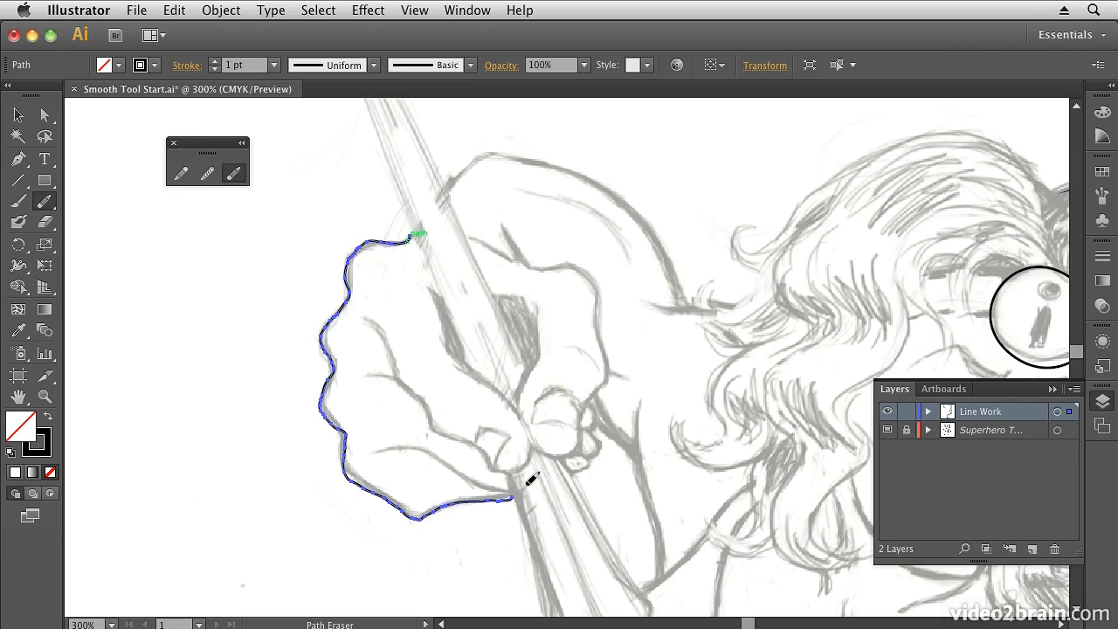
left_click_drag(510, 494, 523, 485)
- Trace the thumb side of the hand with the Pencil tool and smooth the new path with the Smooth tool
left_click(181, 173)
mouse_move(469, 238)
left_mouse_down()
mouse_move(534, 266)
mouse_move(567, 266)
mouse_move(585, 283)
mouse_move(606, 361)
mouse_move(544, 453)
left_mouse_up()
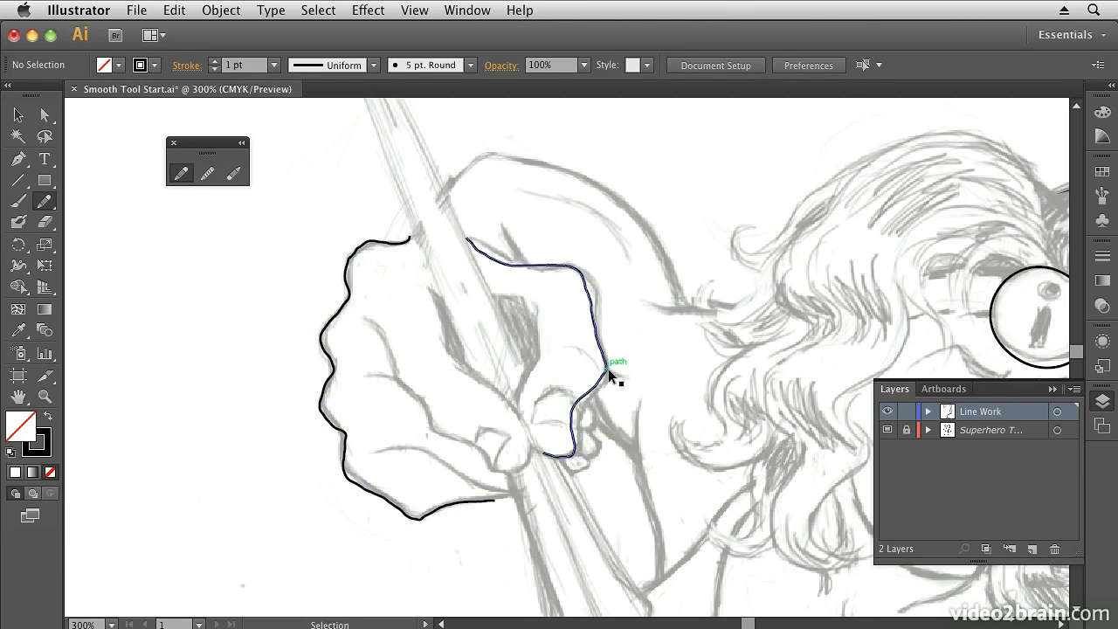
left_click(609, 374, "super")
key("alt")
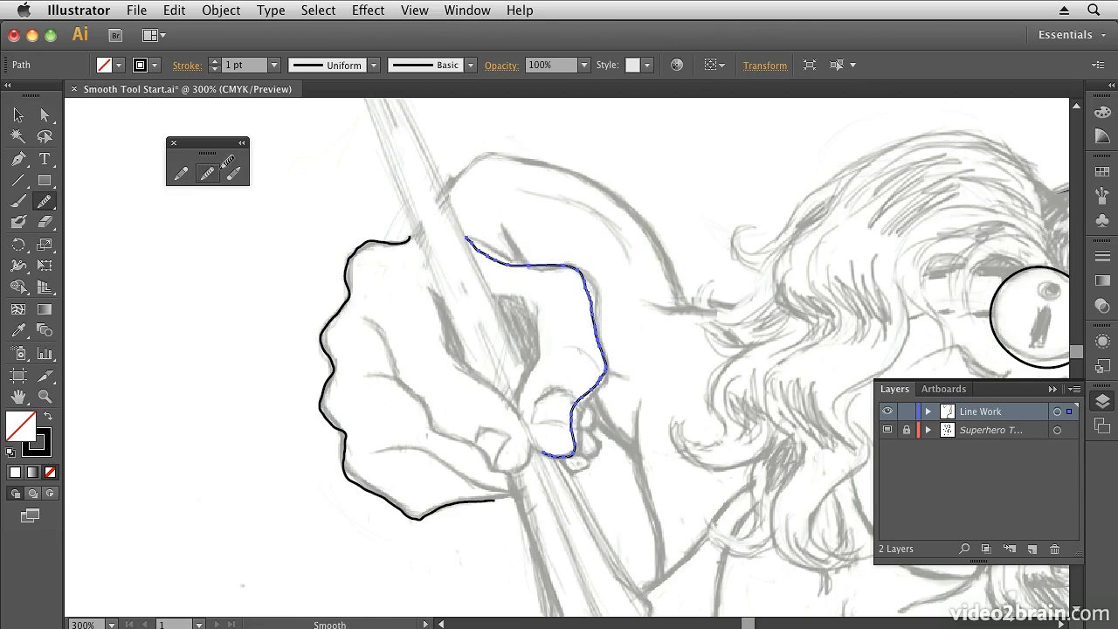
mouse_move(478, 230)
left_mouse_down()
mouse_move(559, 261)
mouse_move(598, 316)
mouse_move(591, 285)
mouse_move(609, 355)
mouse_move(563, 445)
left_mouse_up()
- Erase the upper start of the thumb-side path with the Path Eraser and join it to the knuckle outline with a Pencil stroke across the shaft
left_click(233, 173)
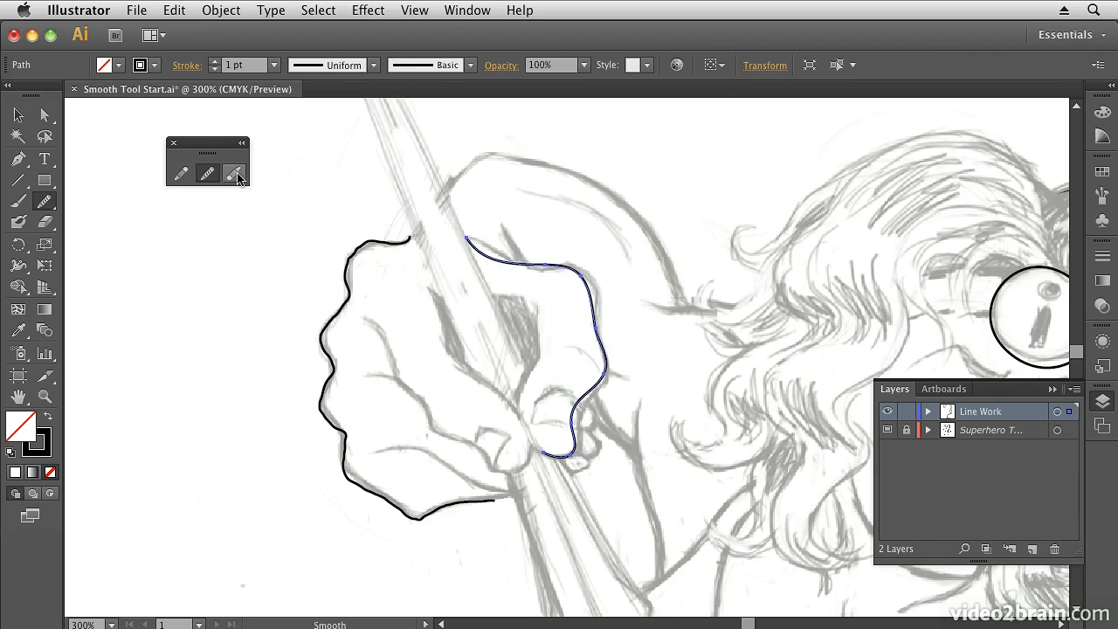
left_click_drag(464, 237, 510, 254)
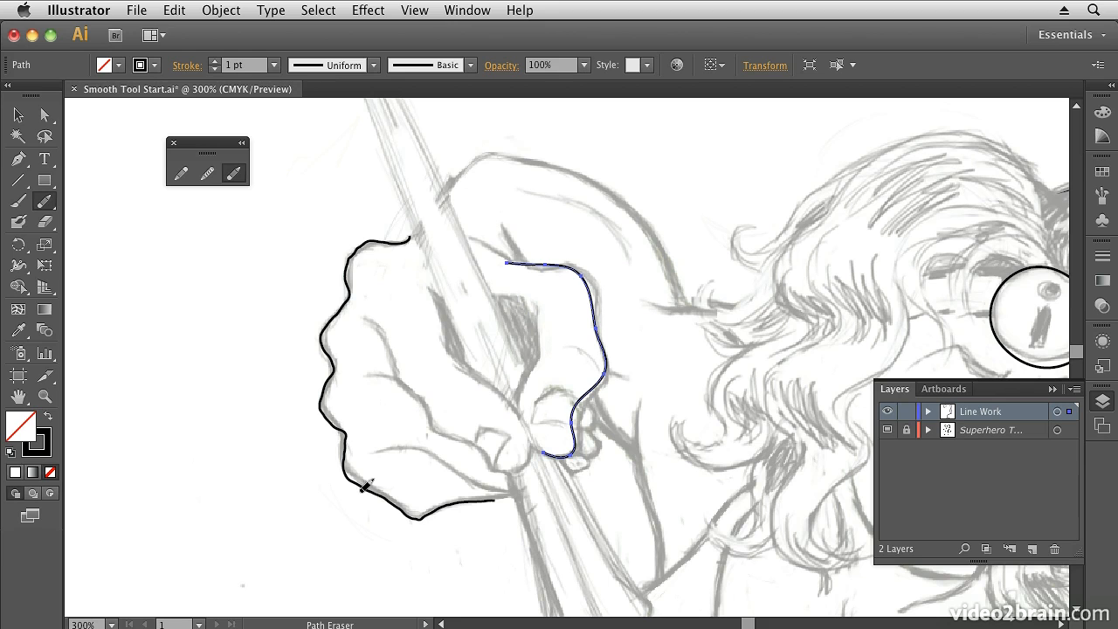
left_click(183, 174)
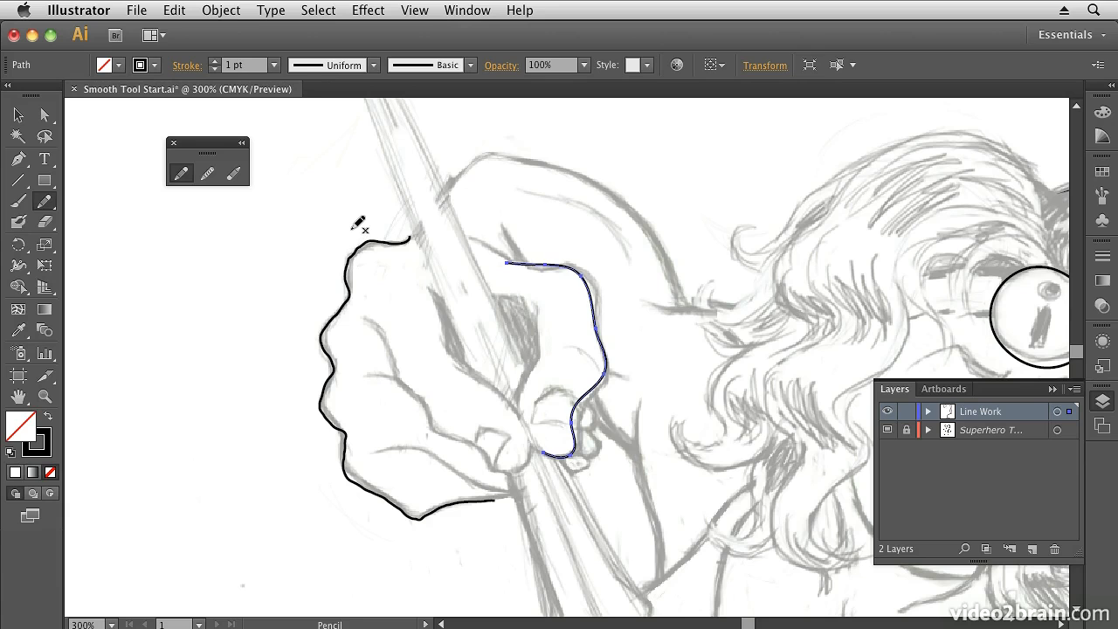
key("super")
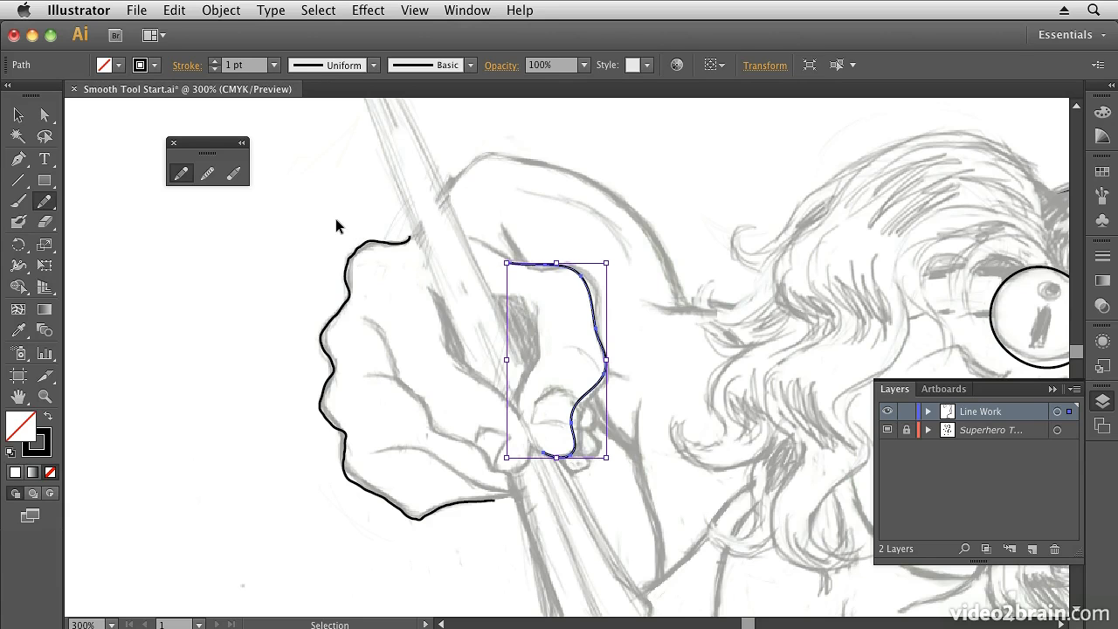
left_click_drag(321, 218, 542, 281)
mouse_move(412, 236)
left_mouse_down()
mouse_move(450, 229)
mouse_move(507, 244)
mouse_move(510, 260)
left_mouse_up()
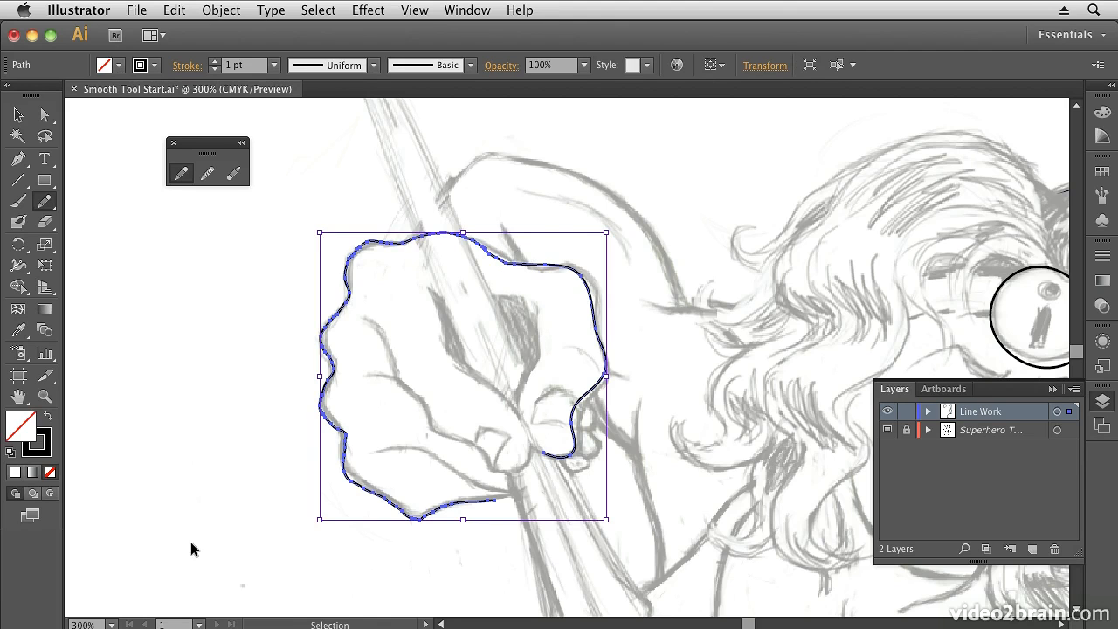